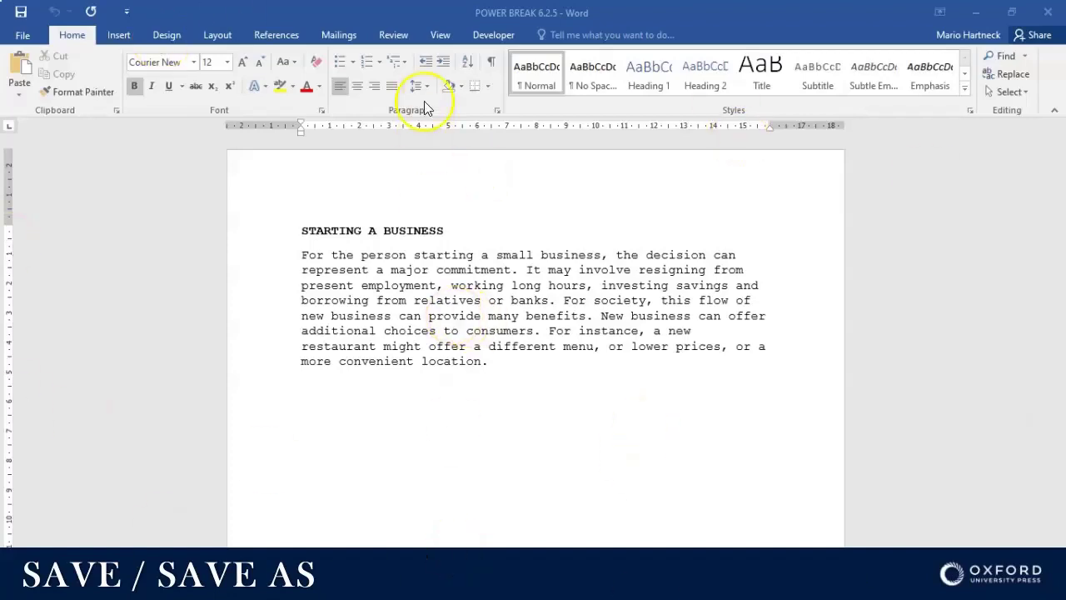
# Show Word's Save As locations under This PC, including the recent Power break memos folder.
pyautogui.click(25, 35)
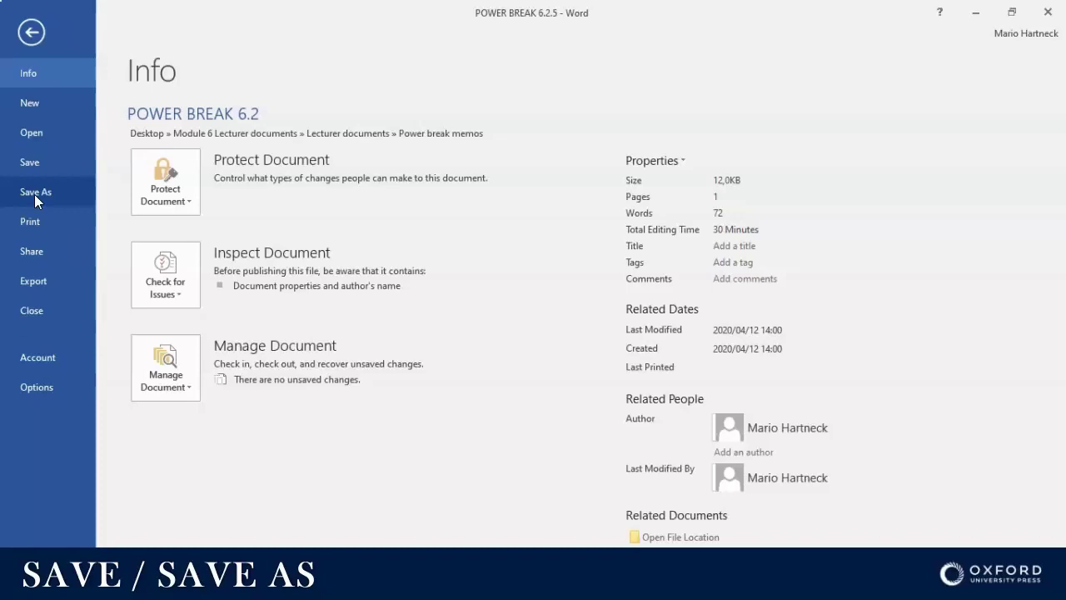
pyautogui.click(37, 158)
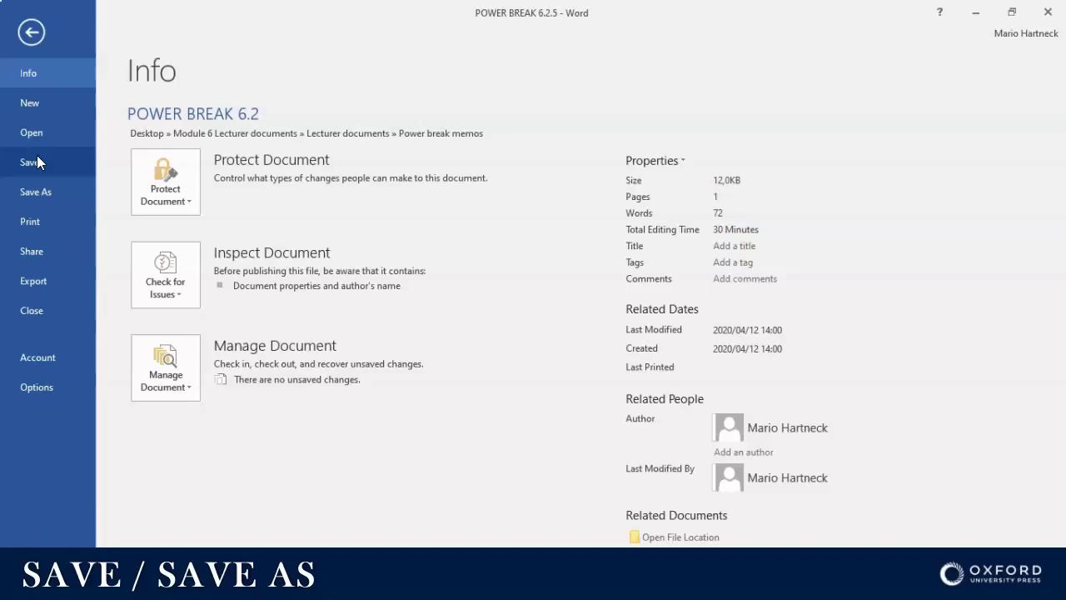
pyautogui.click(26, 192)
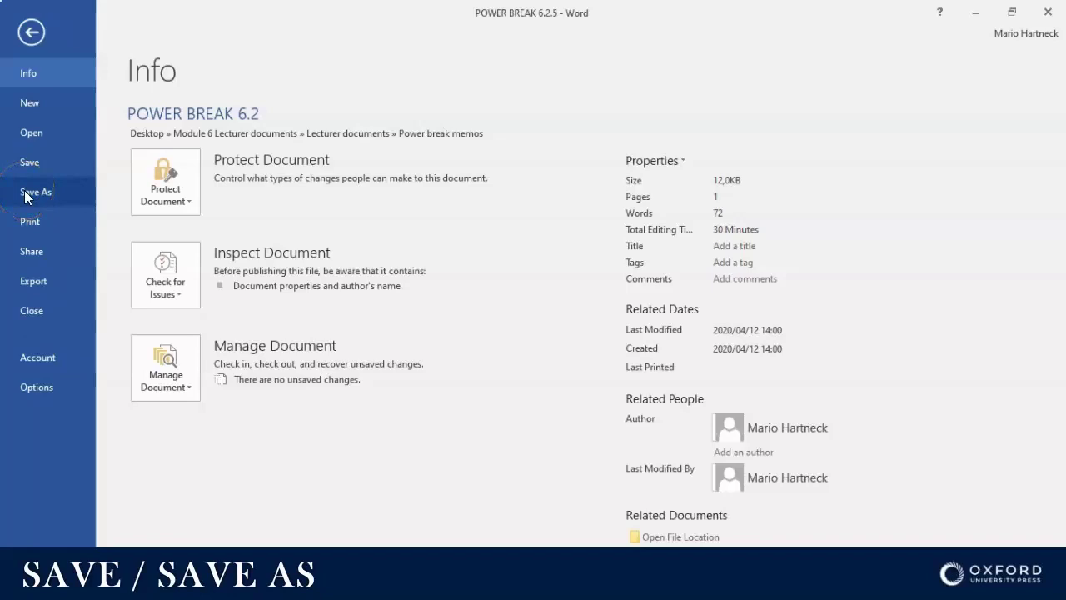
pyautogui.click(35, 193)
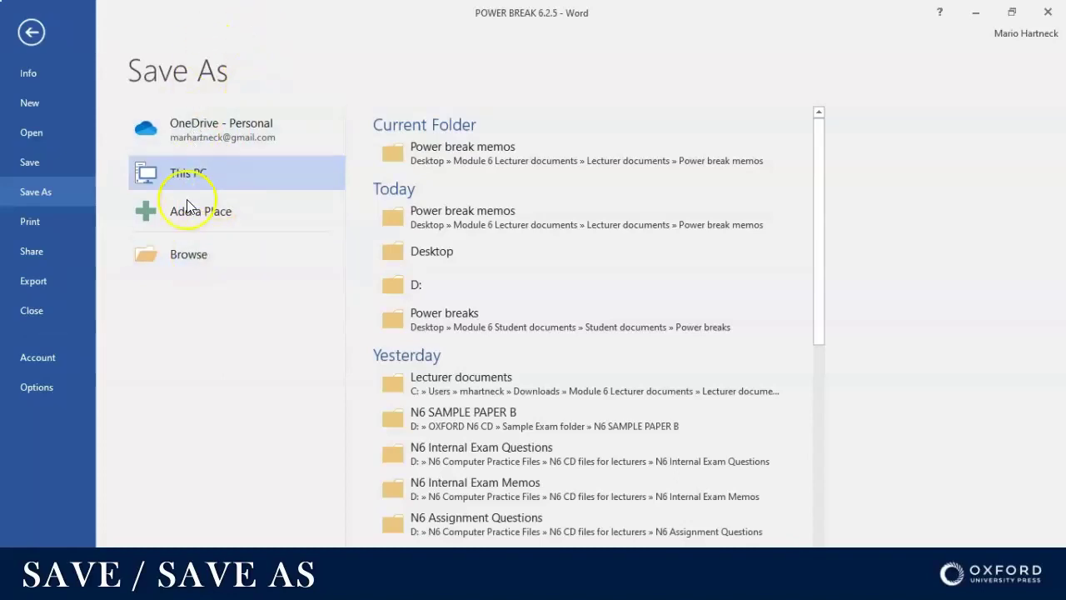
# In the full Save As dialog, browse Libraries, the D: drive and Network, ending on DESKTOP.
pyautogui.click(184, 256)
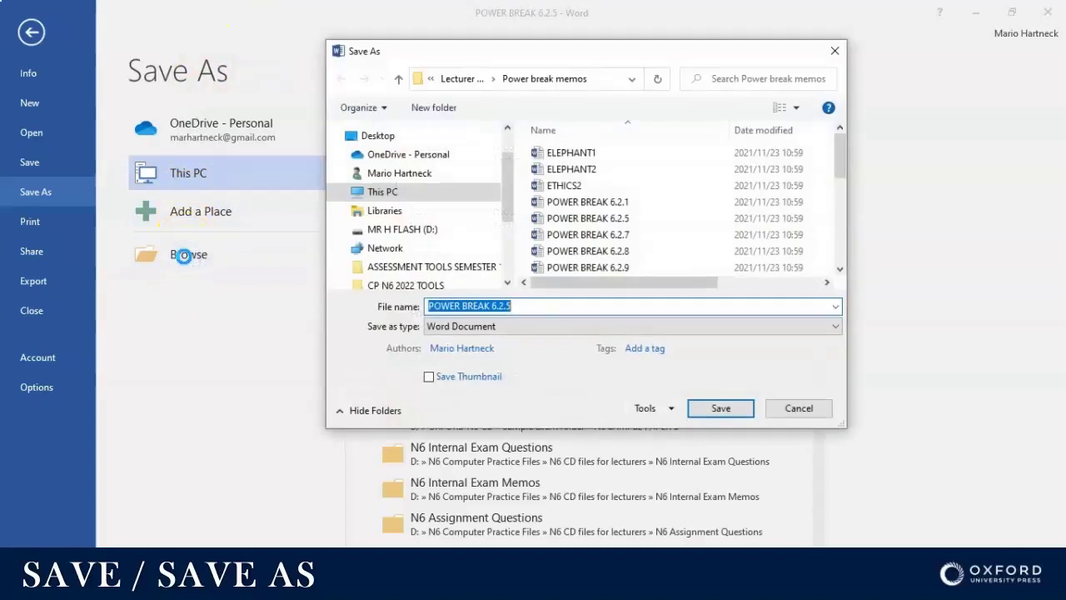
pyautogui.click(386, 212)
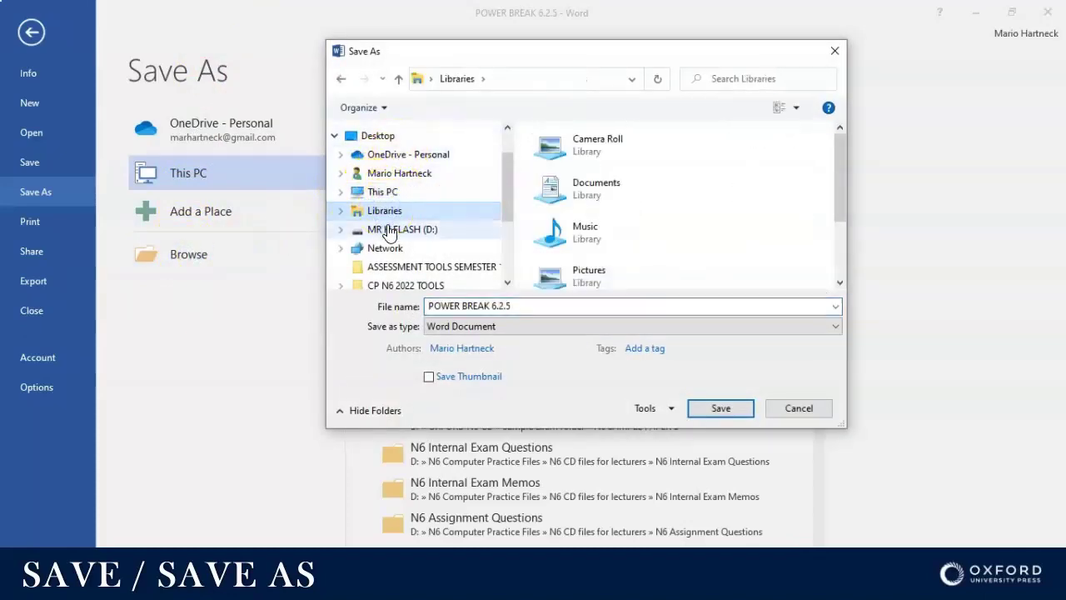
pyautogui.click(387, 230)
pyautogui.click(383, 250)
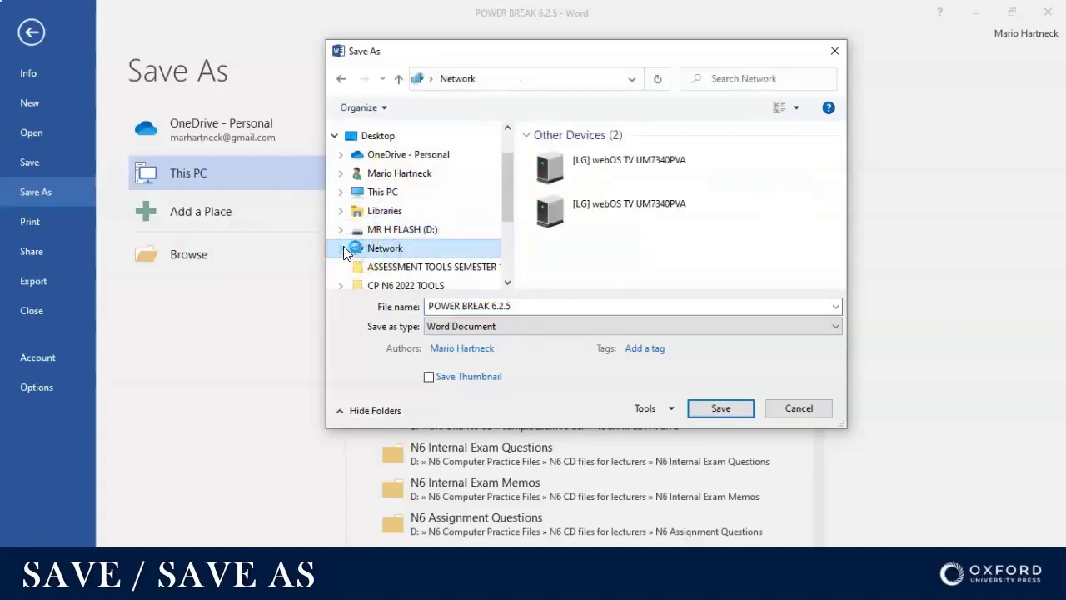
pyautogui.click(357, 253)
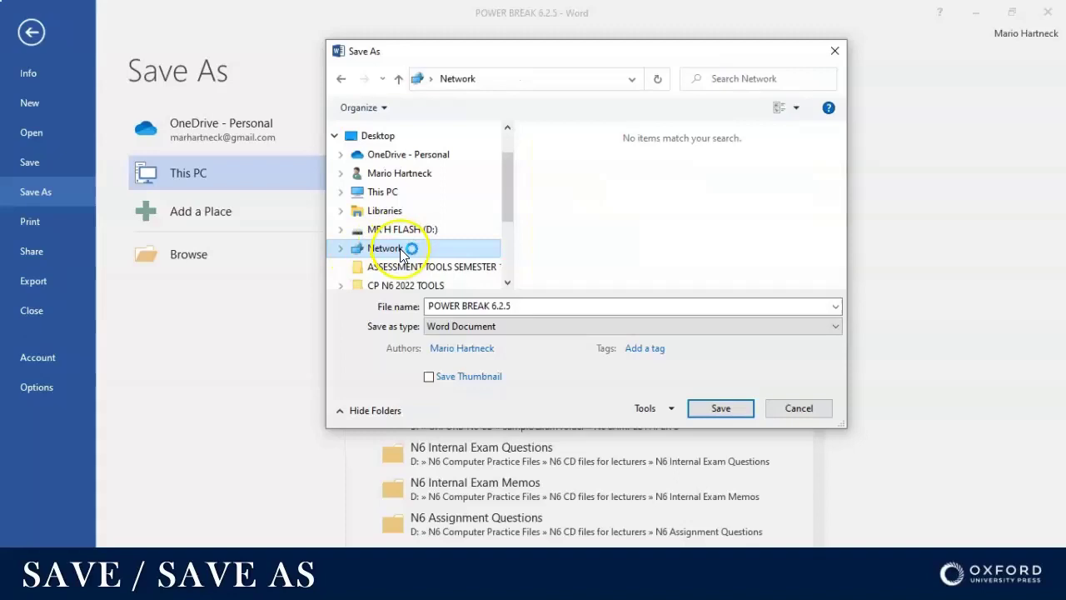
pyautogui.scroll(-2, 407, 268)
pyautogui.click(396, 204)
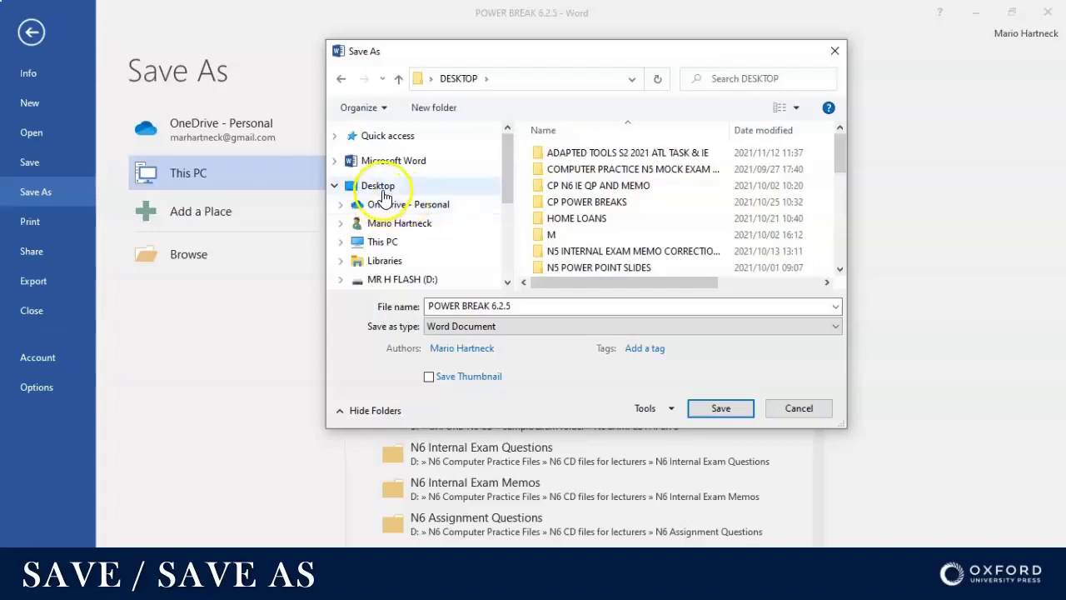
pyautogui.scroll(-1, 412, 240)
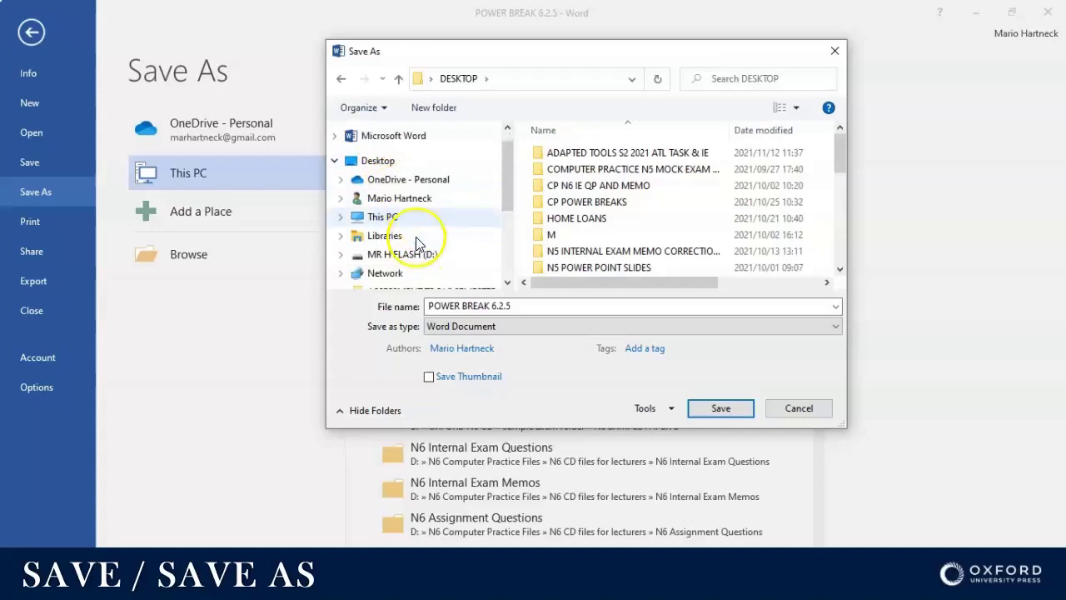
pyautogui.scroll(1, 394, 232)
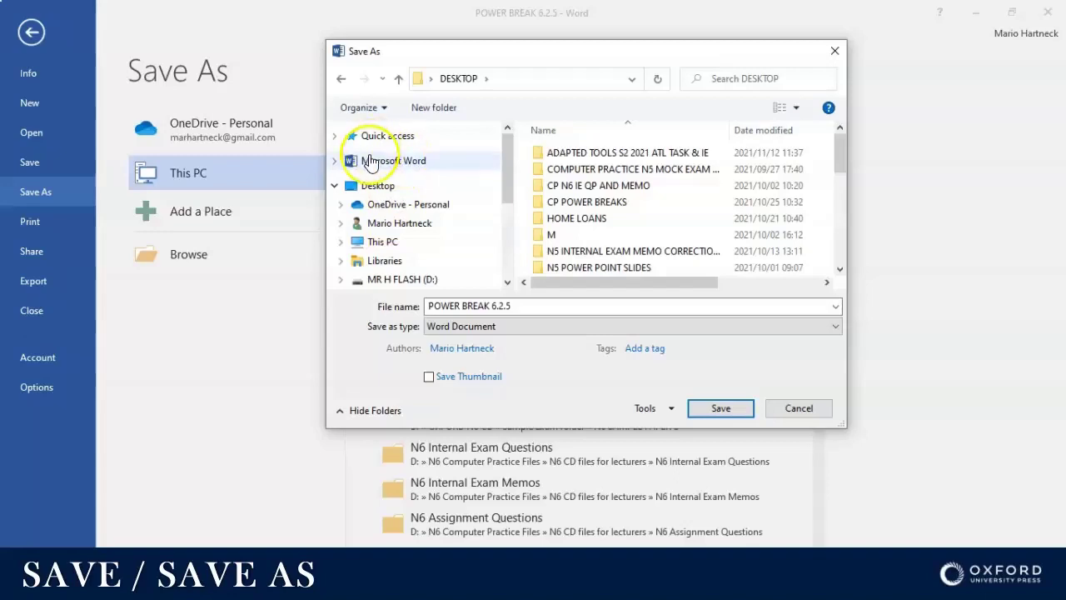
# Save the document as 'POWER BREAK 6.2.5' in the Documents folder.
pyautogui.click(382, 245)
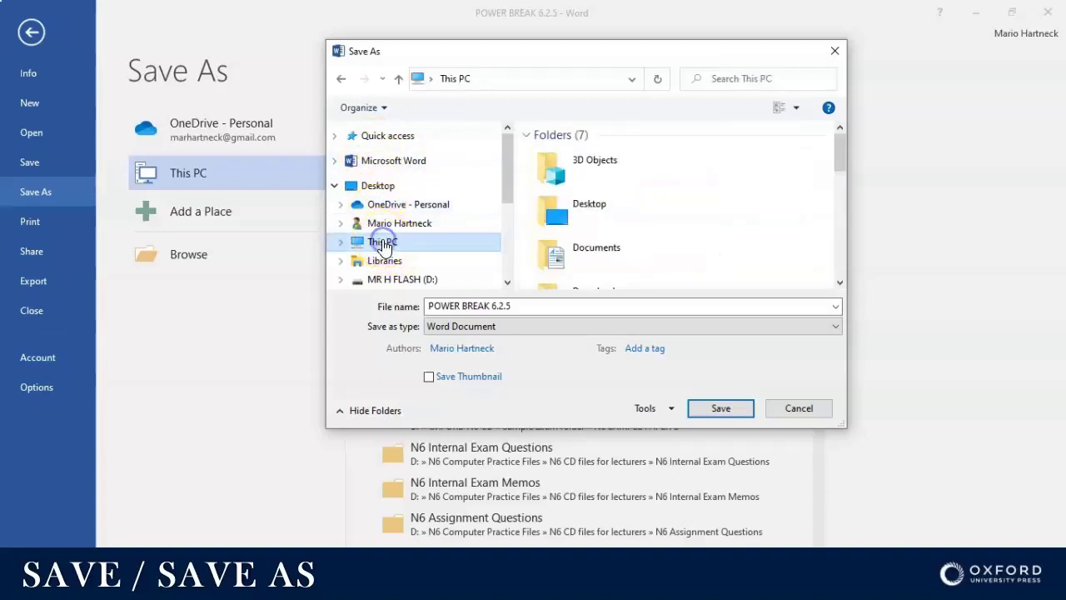
pyautogui.doubleClick(594, 250)
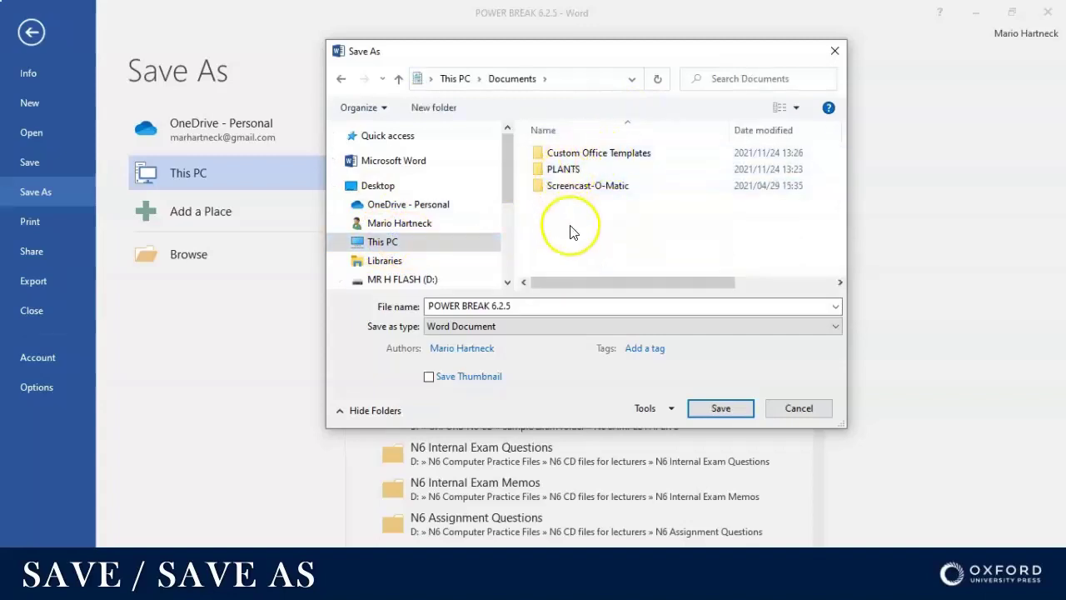
pyautogui.click(485, 306)
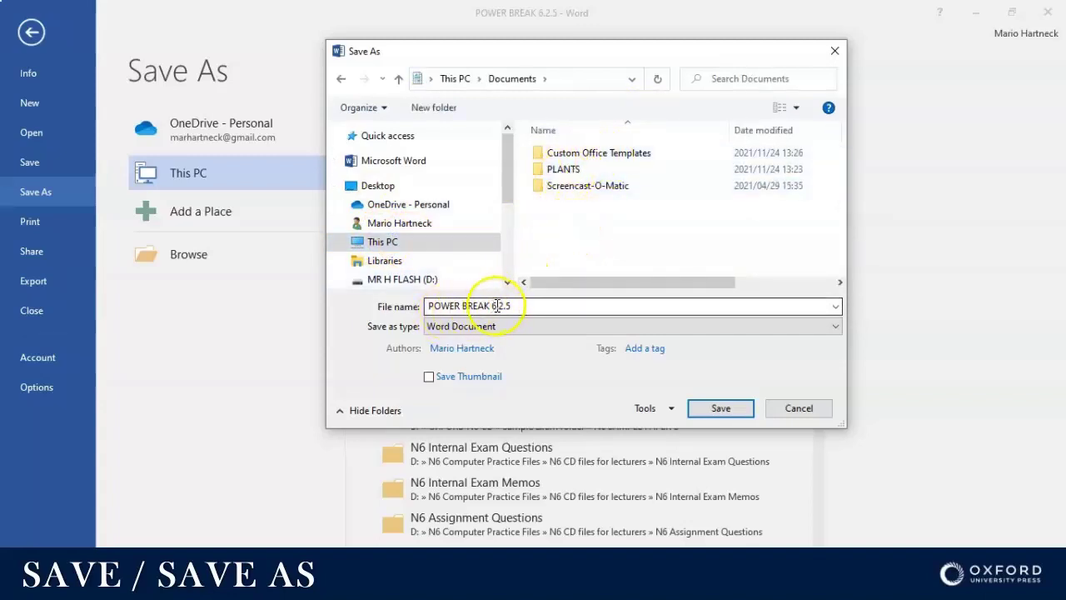
pyautogui.doubleClick(515, 306)
pyautogui.press('BackSpace')
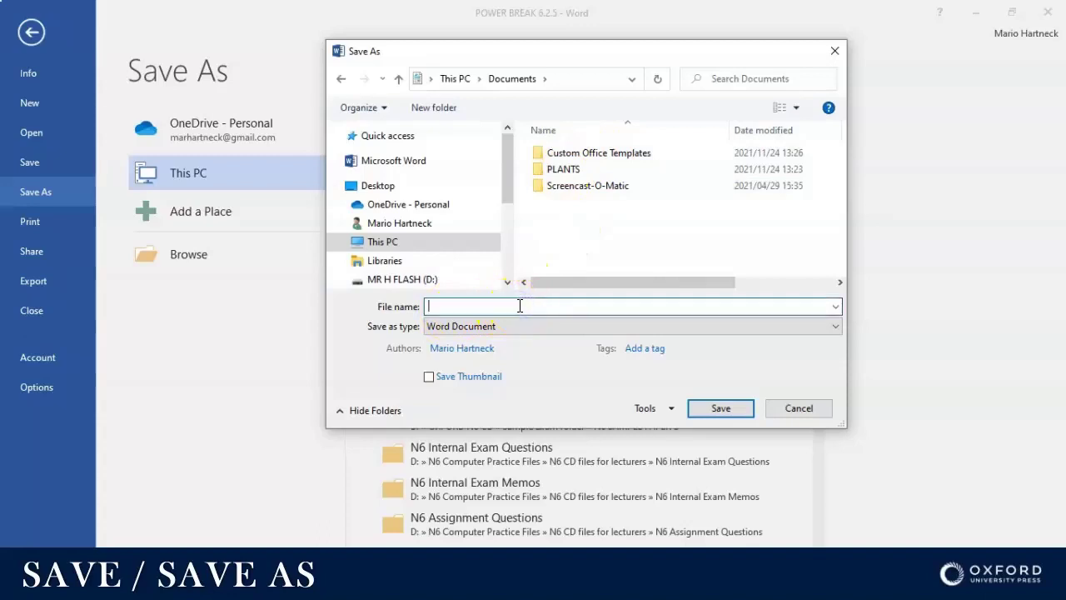
pyautogui.write('POWER BREAK 6.')
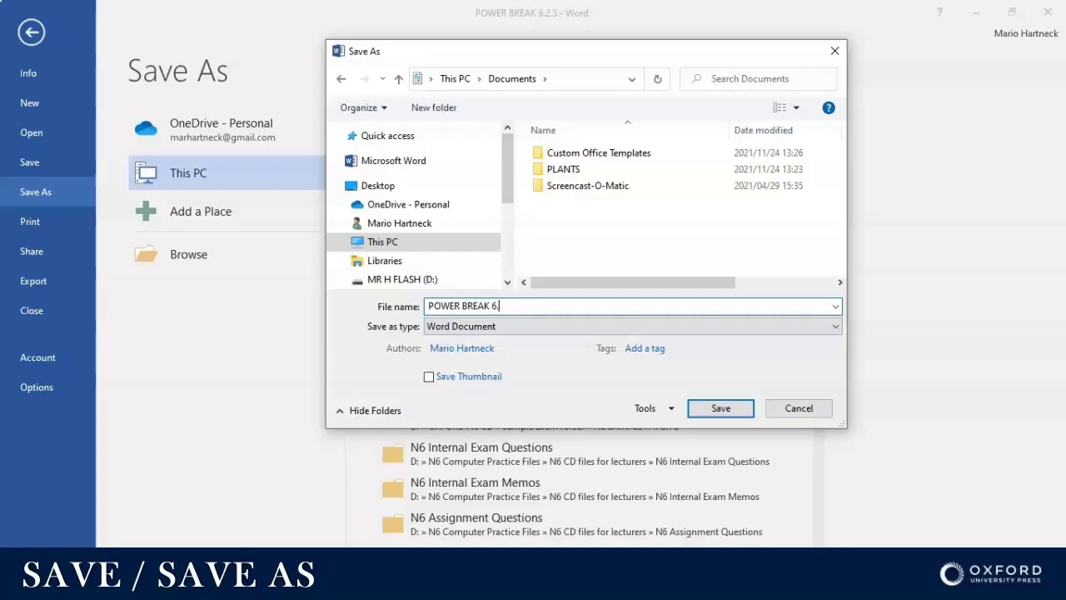
pyautogui.write('2.5')
pyautogui.click(720, 409)
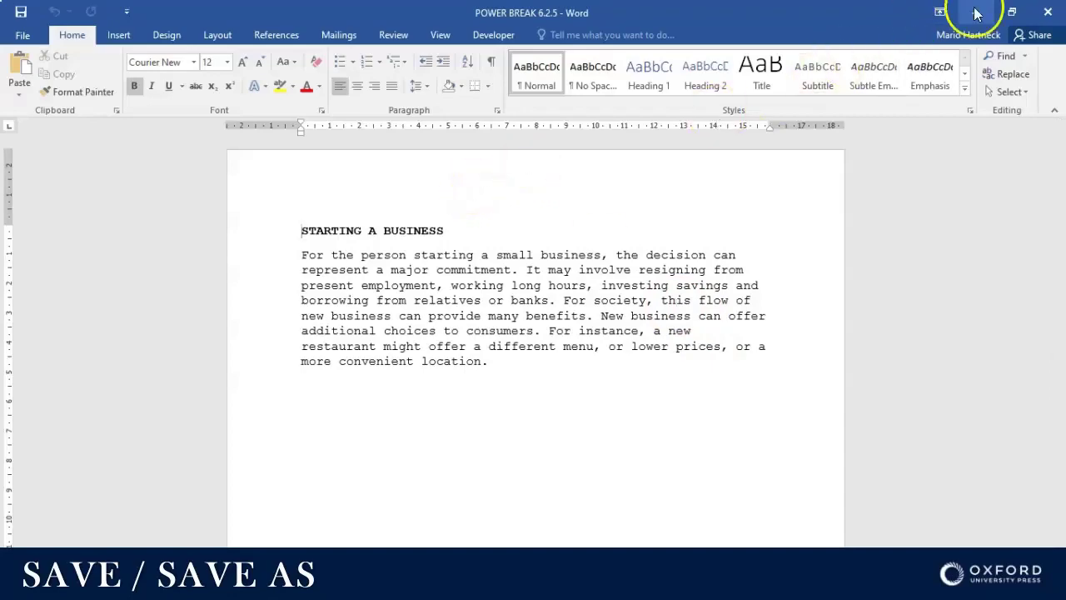
# Minimize Word and open POWER BREAK 6.2.5 from File Explorer's Documents folder.
pyautogui.click(1046, 12)
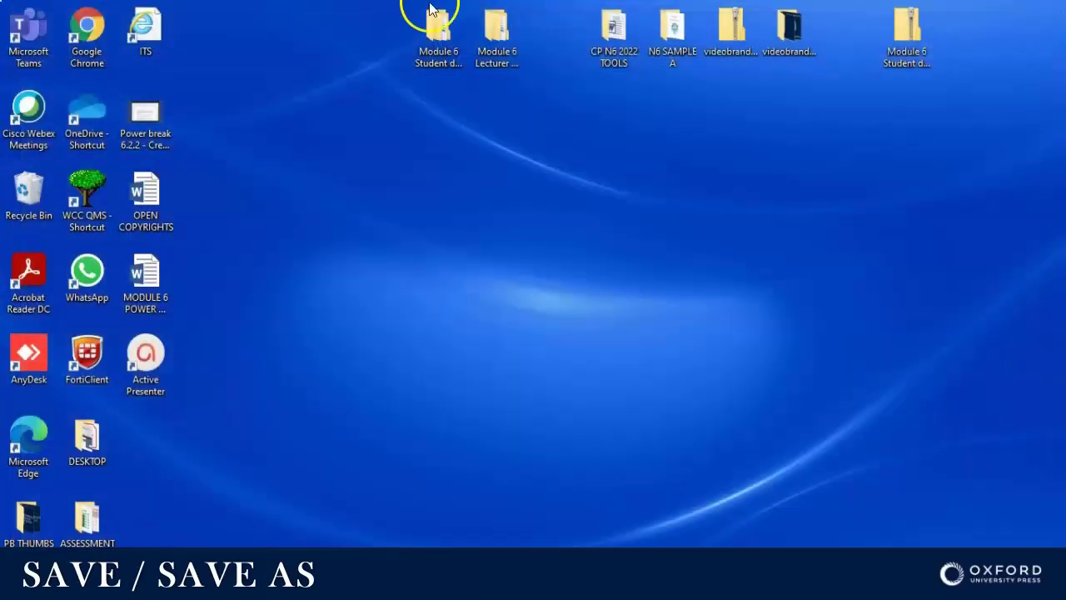
pyautogui.click(405, 589)
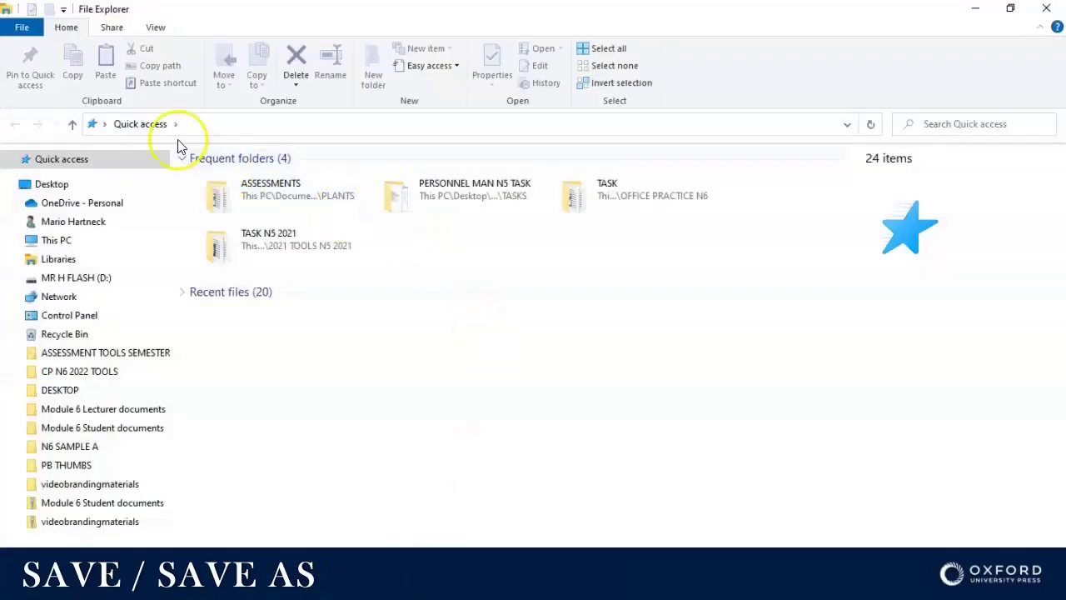
pyautogui.click(51, 241)
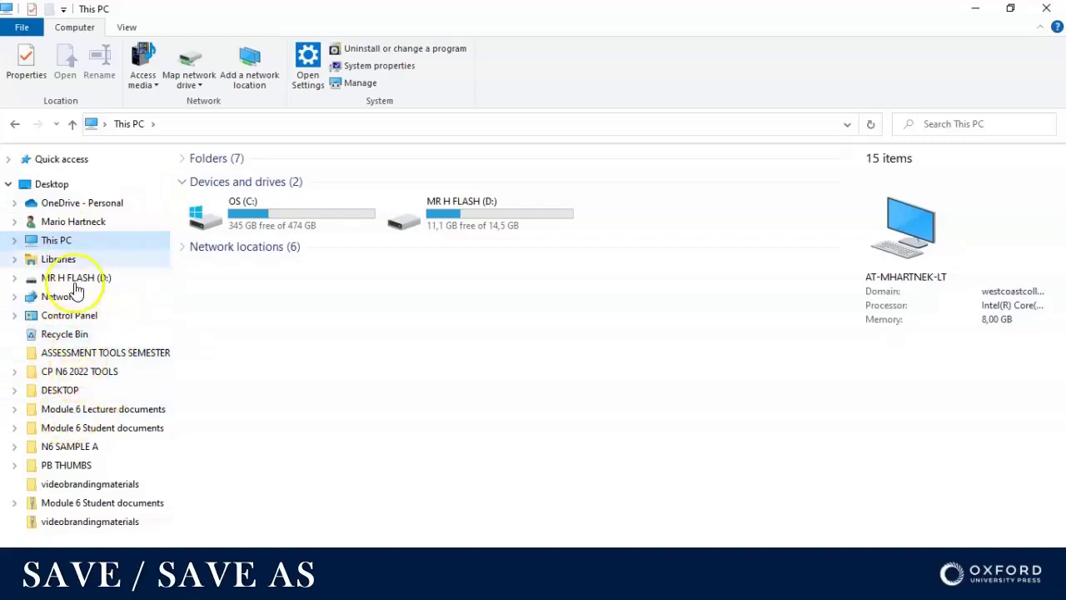
pyautogui.click(16, 241)
pyautogui.click(76, 299)
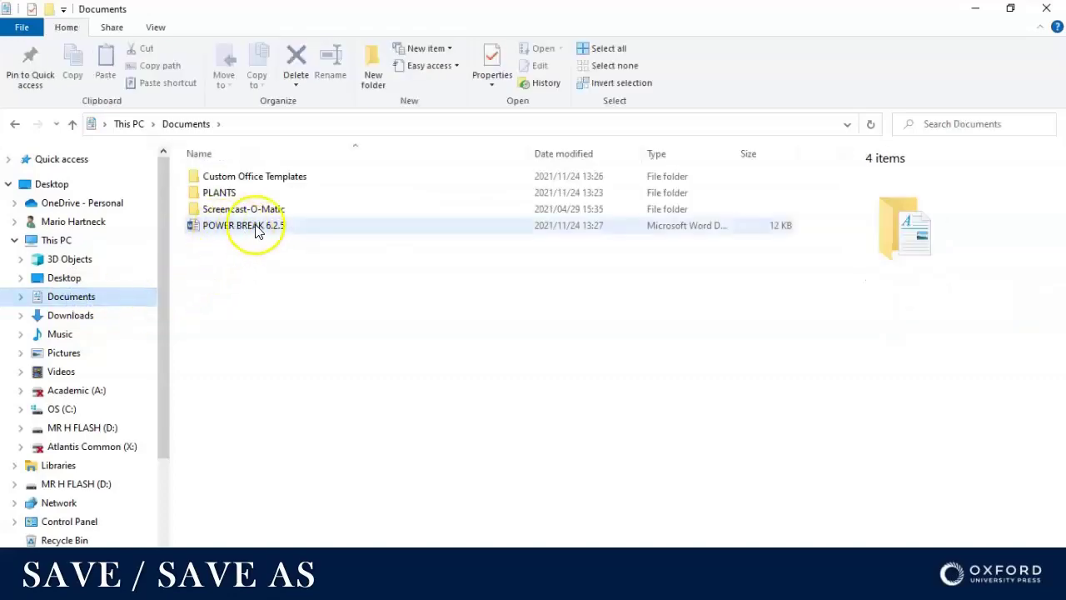
pyautogui.doubleClick(252, 229)
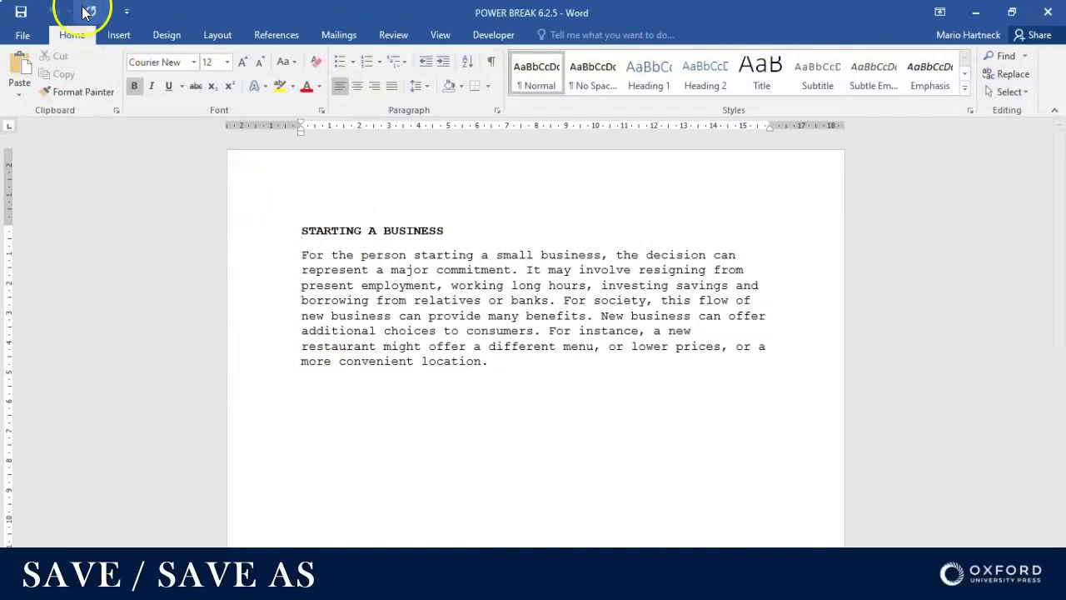
# Add the test line 'FDFDKFDFFKDFKDFFJK' two lines below the paragraph ending 'location.'.
pyautogui.click(22, 39)
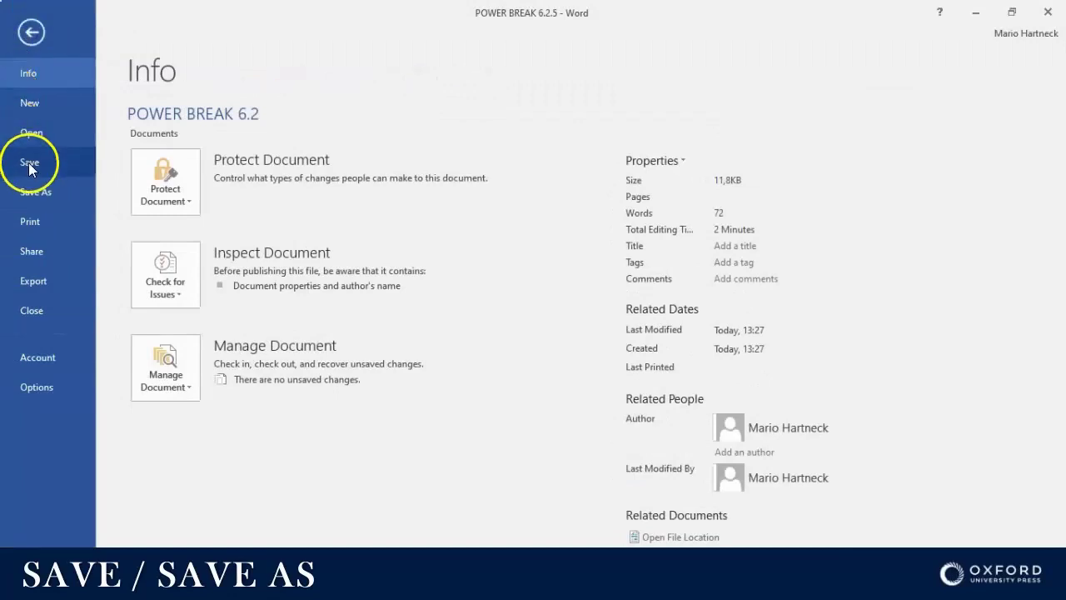
pyautogui.click(31, 32)
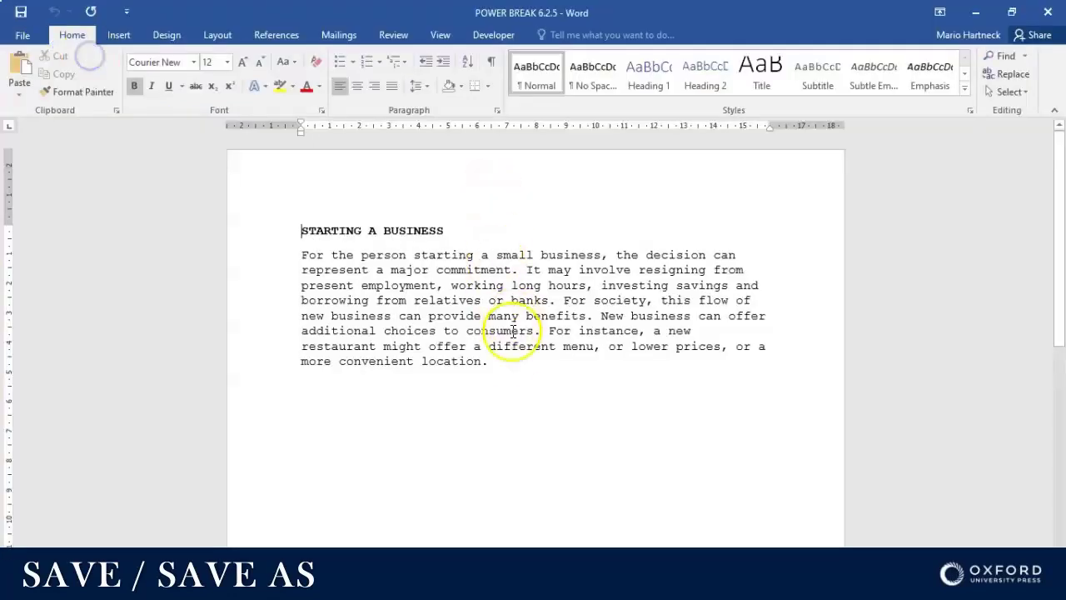
pyautogui.click(506, 361)
pyautogui.press('Return')
pyautogui.press('Return')
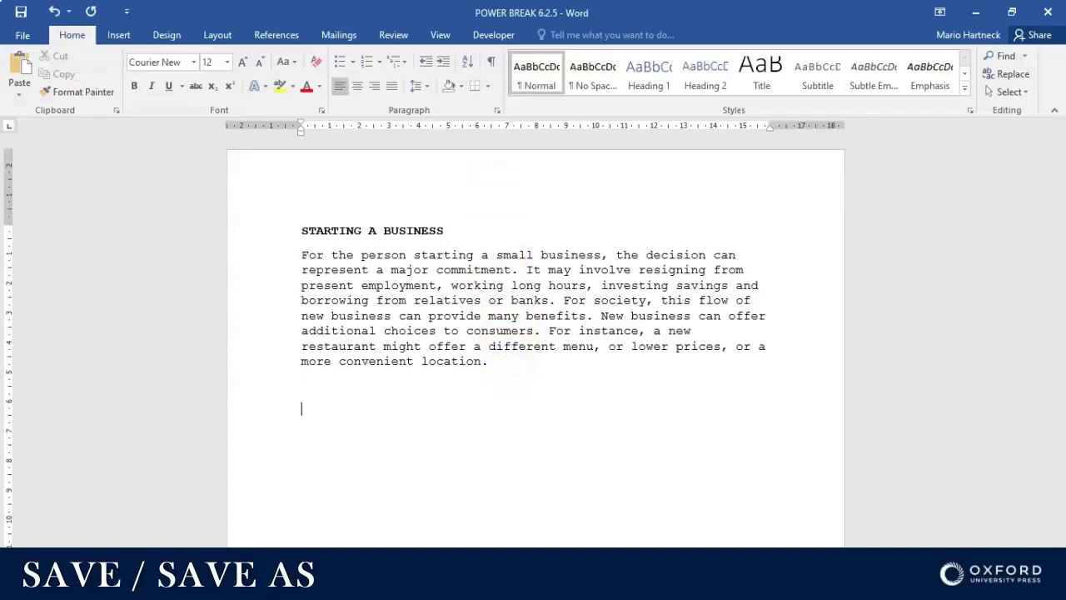
pyautogui.write('FDFDKFDFFKDFKDFFJK')
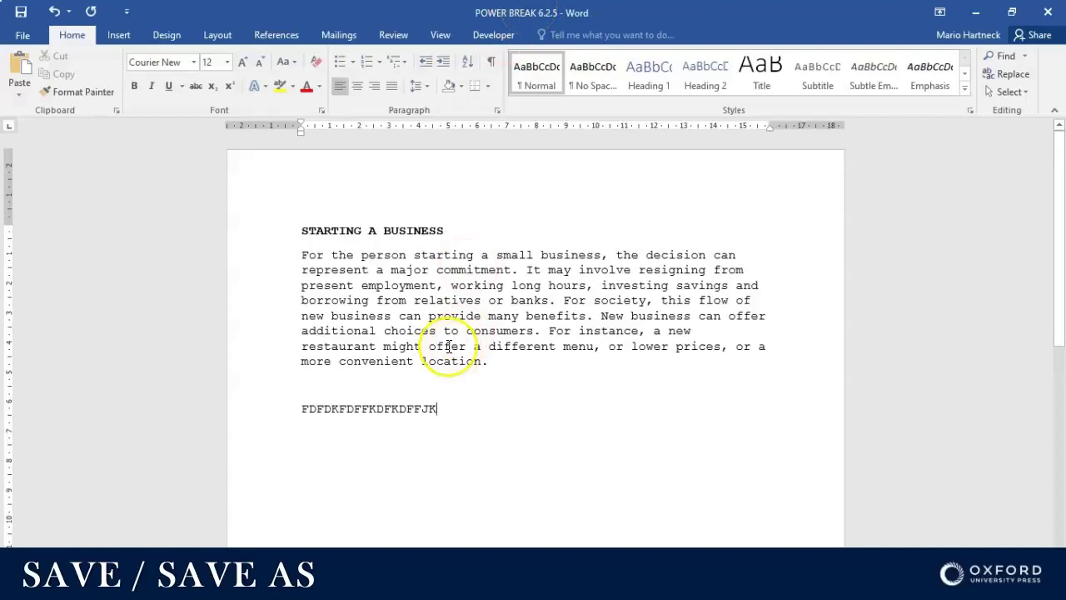
# Save the edited document with File > Save and the Quick Access Toolbar Save icon.
pyautogui.click(21, 37)
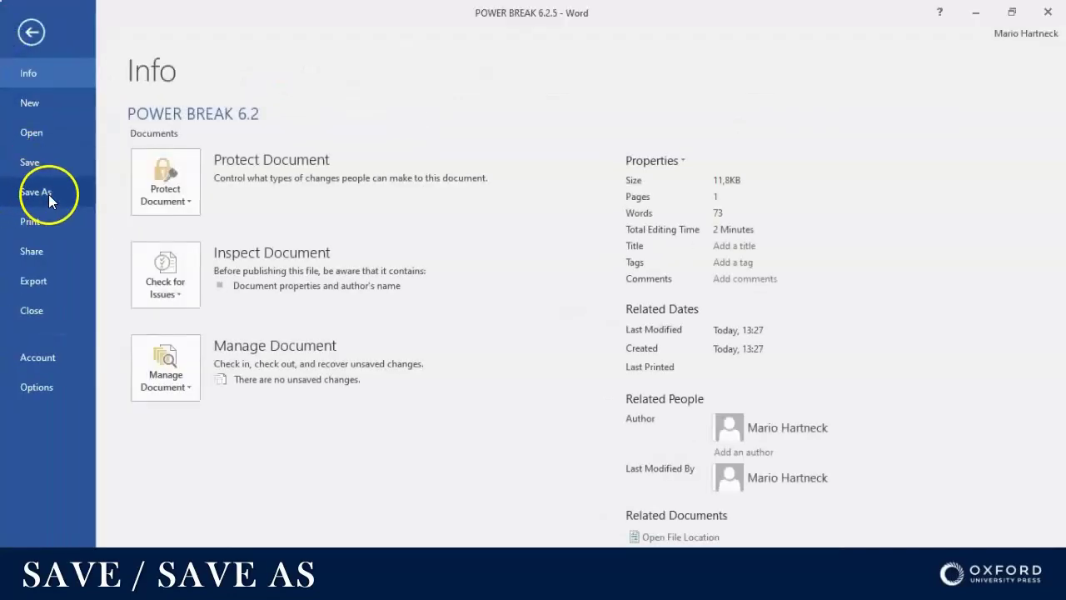
pyautogui.click(34, 163)
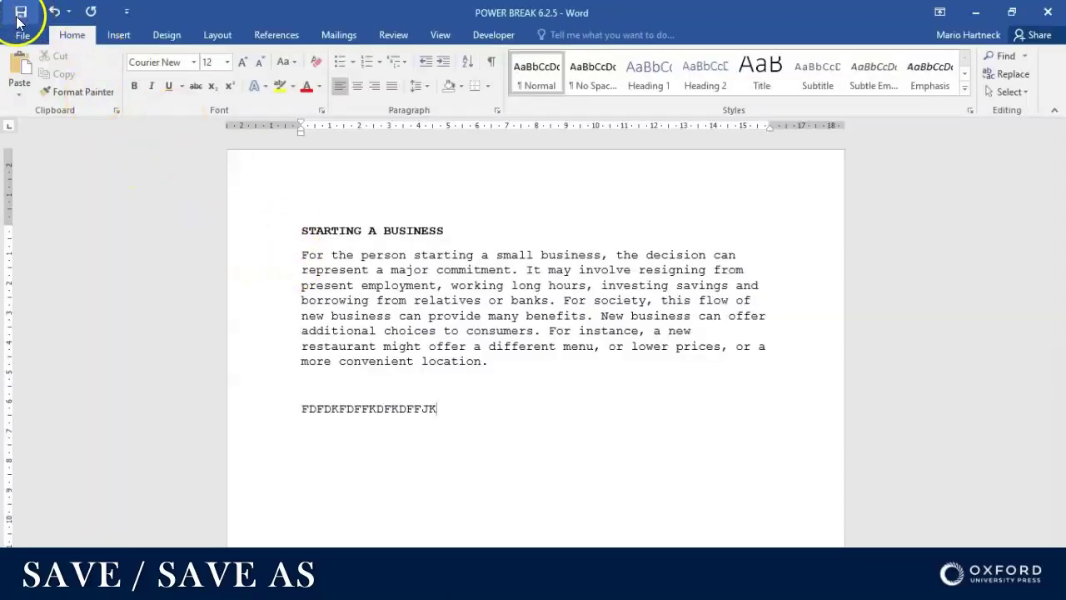
pyautogui.click(20, 13)
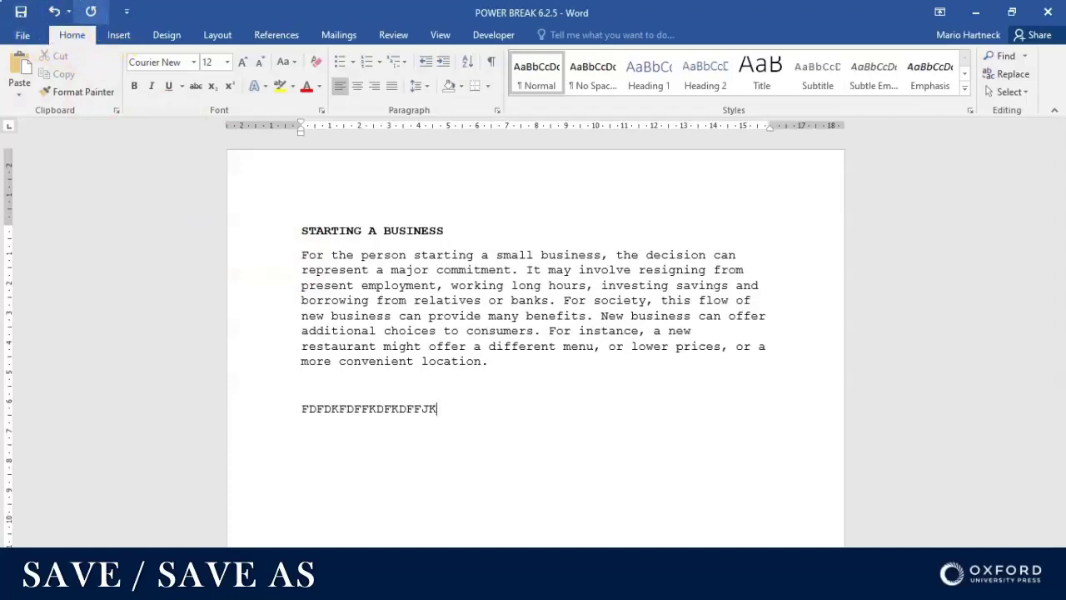
pyautogui.click(21, 13)
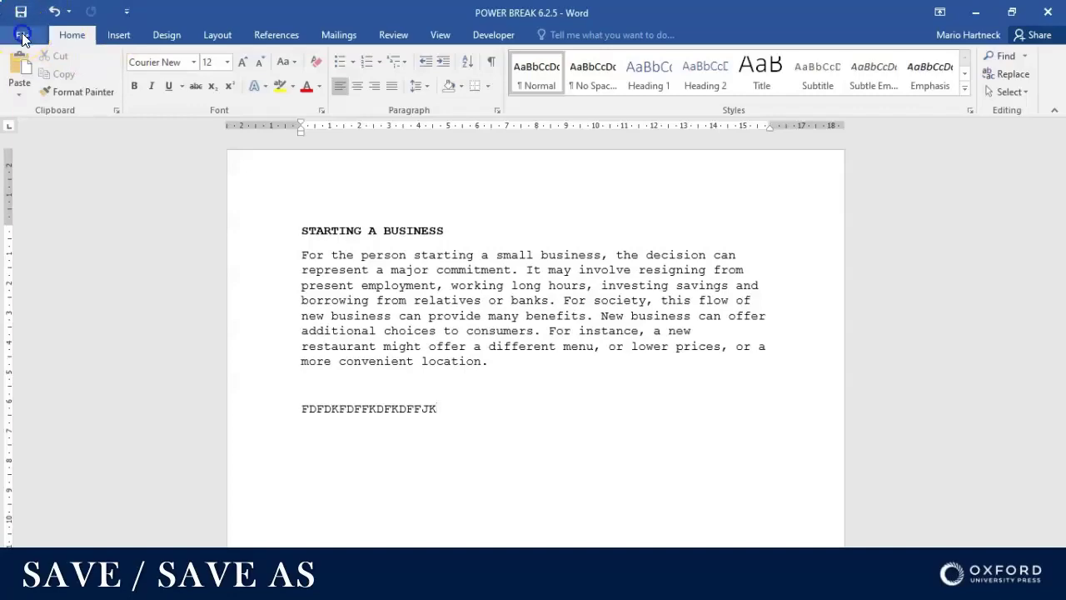
# Visit the File view once more and return to the document text.
pyautogui.click(22, 35)
pyautogui.click(31, 31)
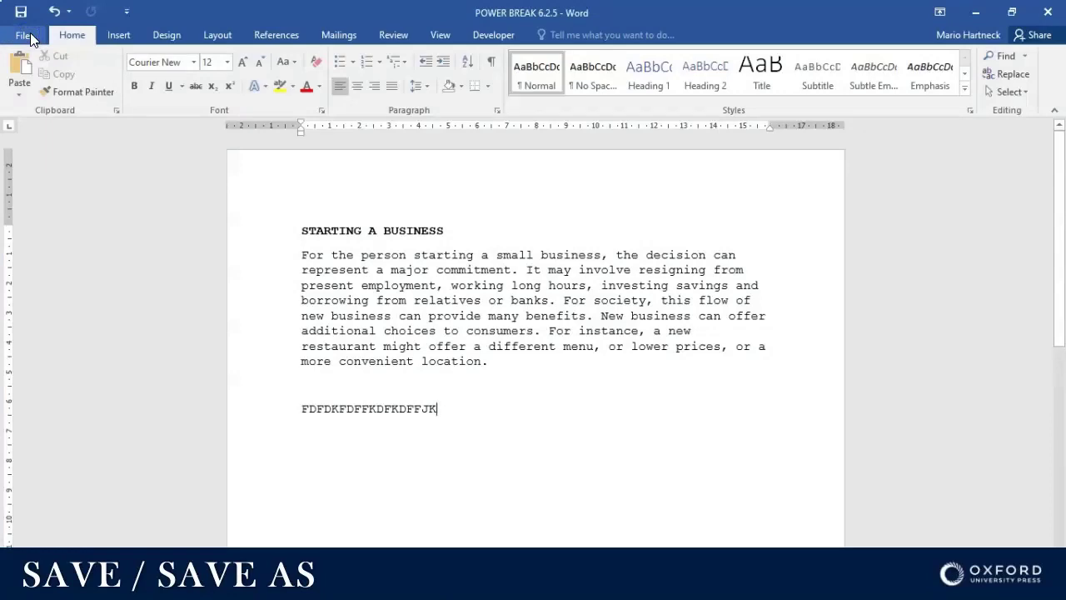
pyautogui.click(21, 53)
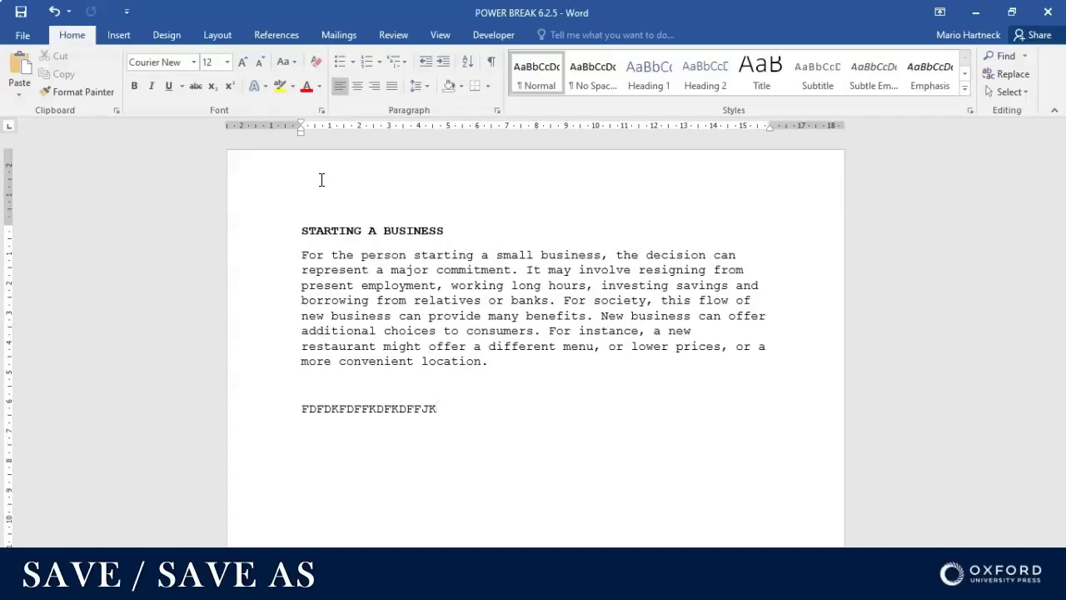
pyautogui.click(318, 175)
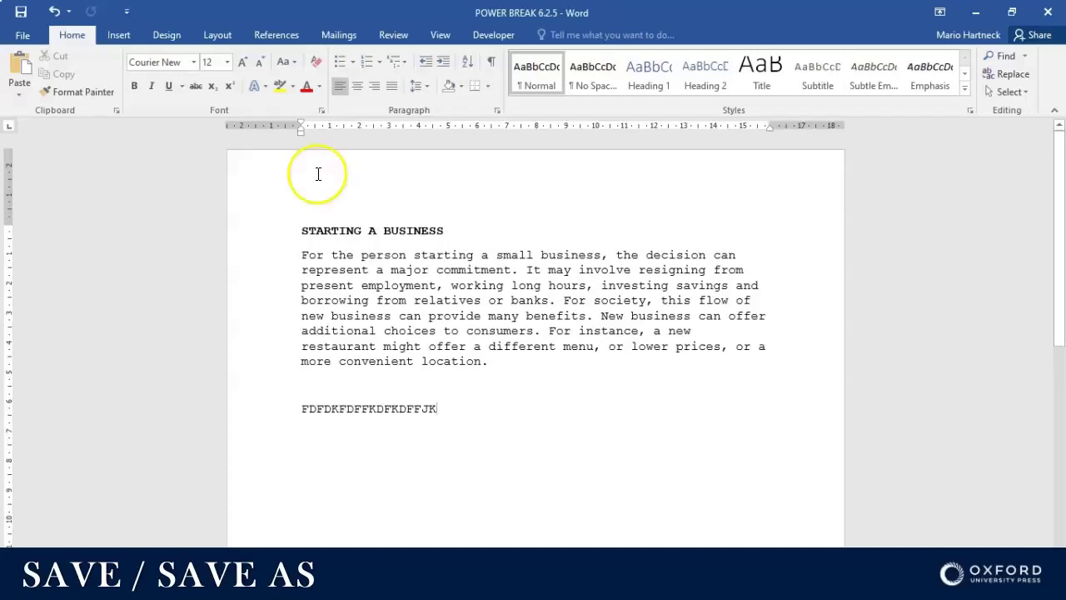
# Open the Save As dialog for POWER BREAK 6.2.5 and display the Save as type list.
pyautogui.click(24, 37)
pyautogui.click(26, 193)
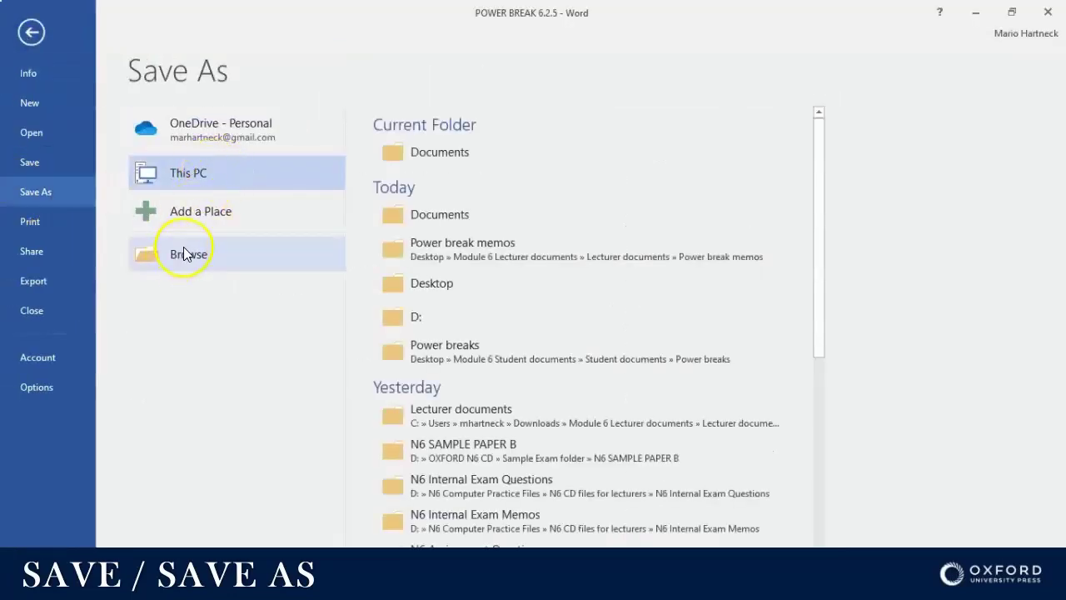
pyautogui.click(420, 154)
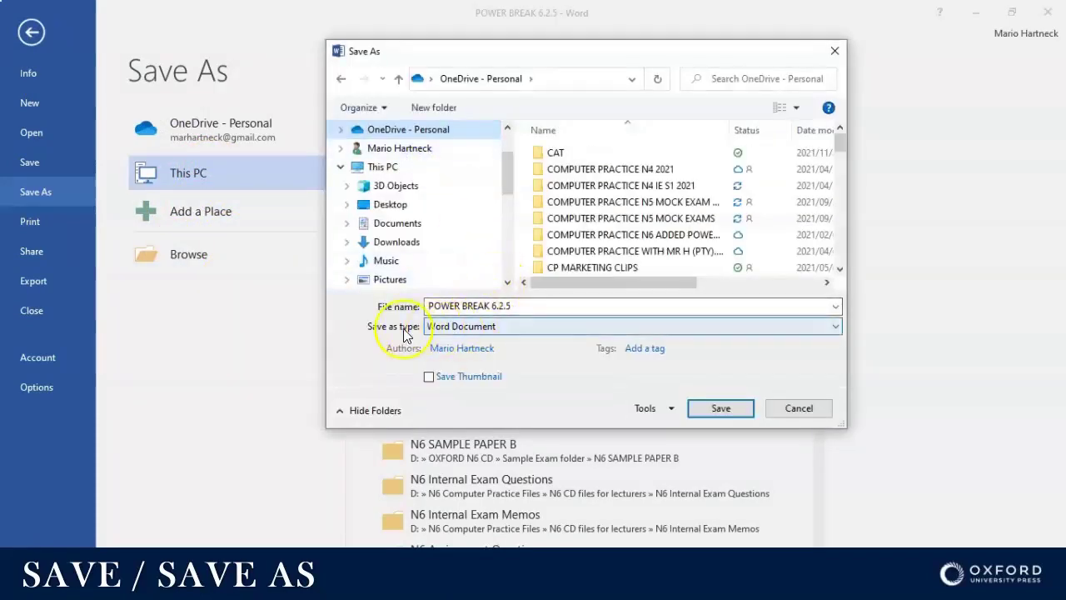
pyautogui.click(535, 305)
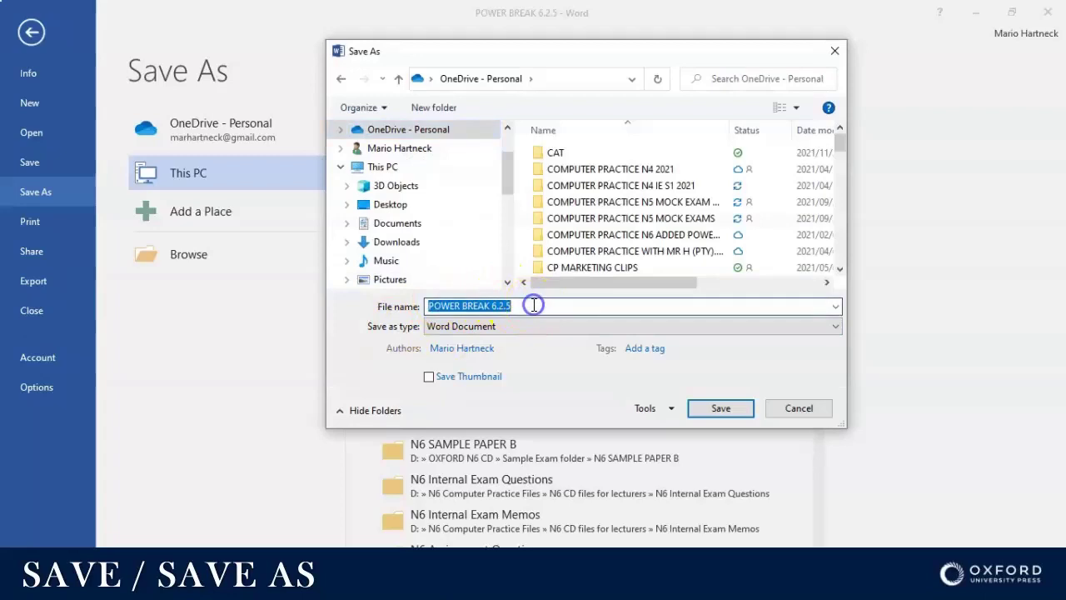
pyautogui.click(534, 305)
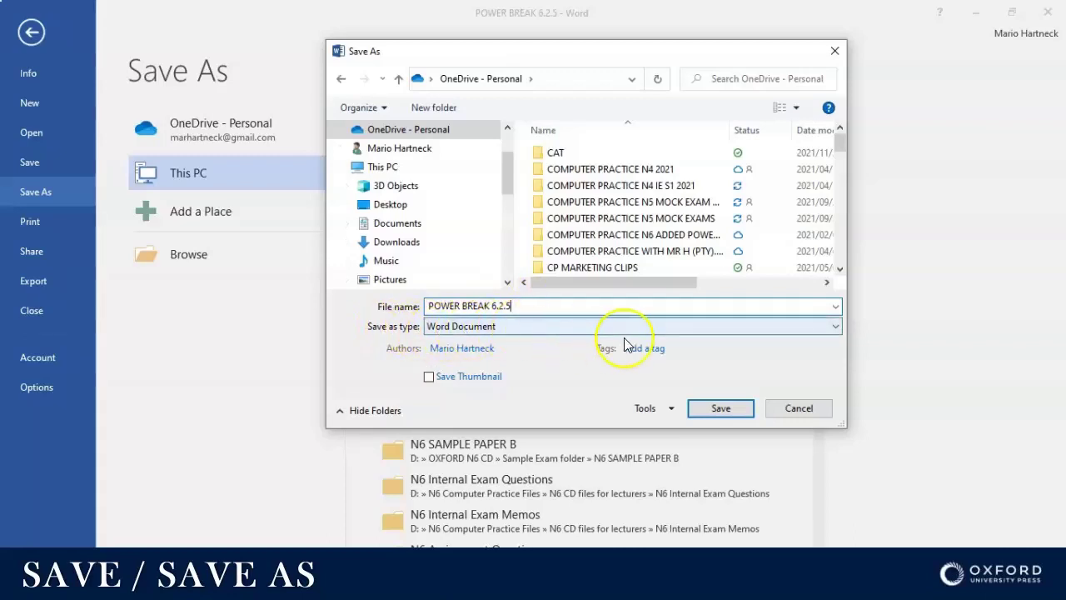
pyautogui.click(716, 337)
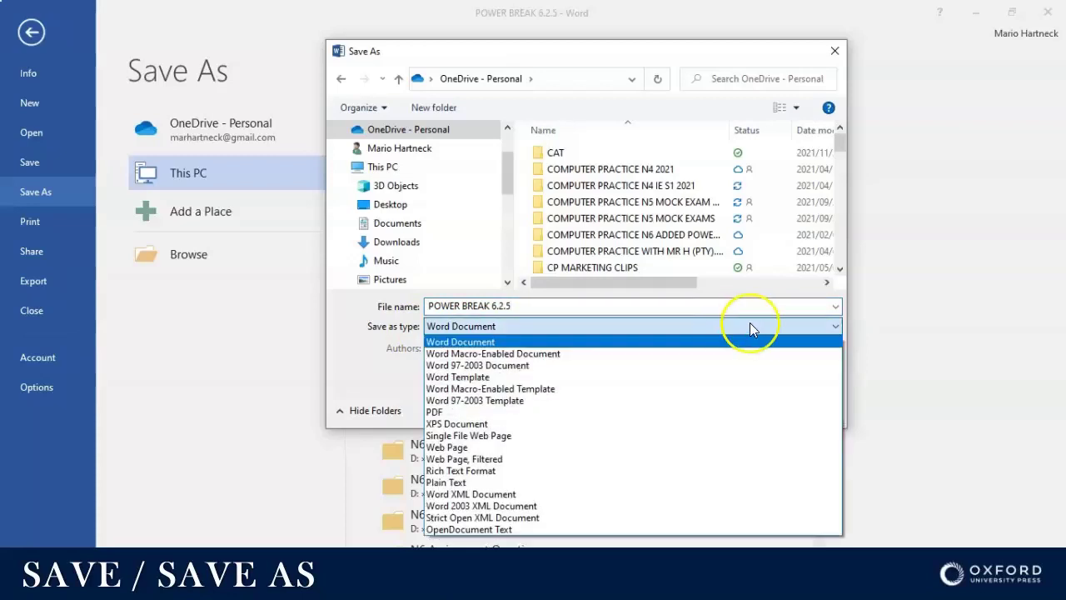
# Review the file type options such as PDF, keeping Word Document as the type.
pyautogui.click(771, 325)
pyautogui.click(772, 324)
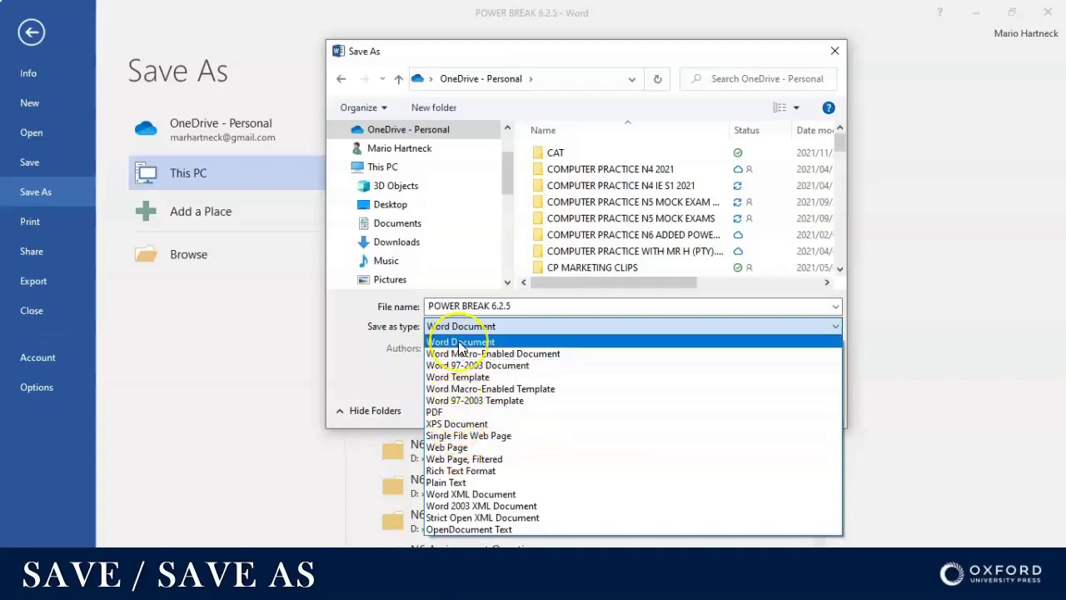
pyautogui.click(447, 415)
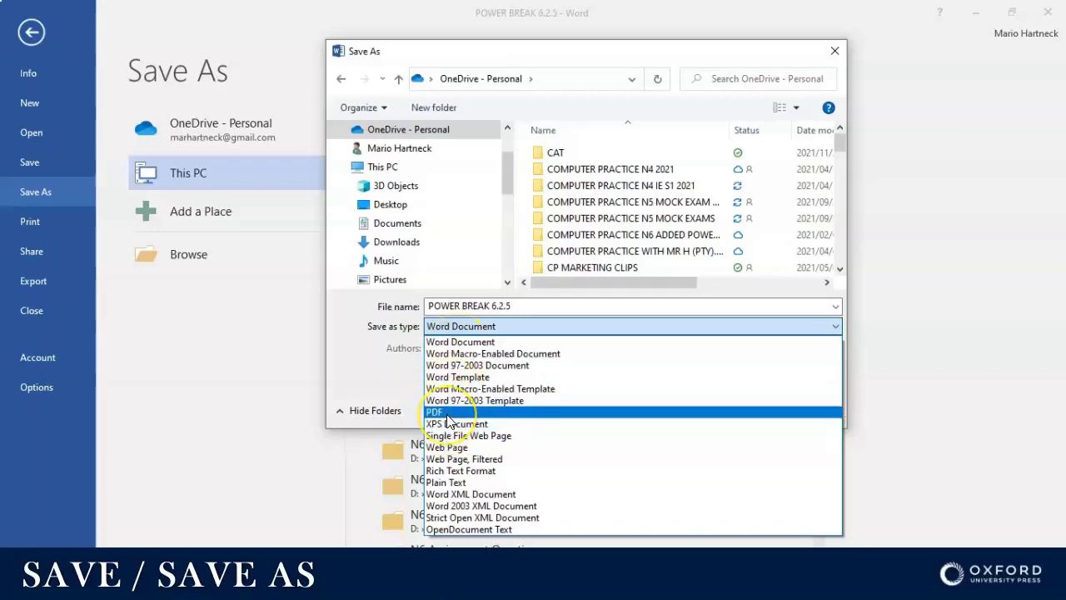
pyautogui.click(448, 342)
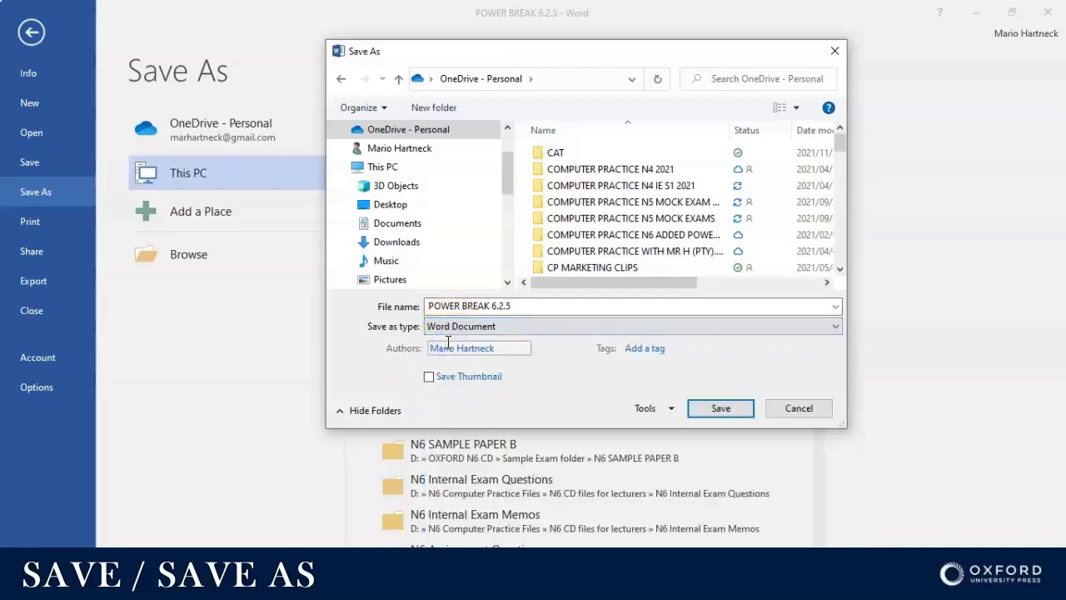